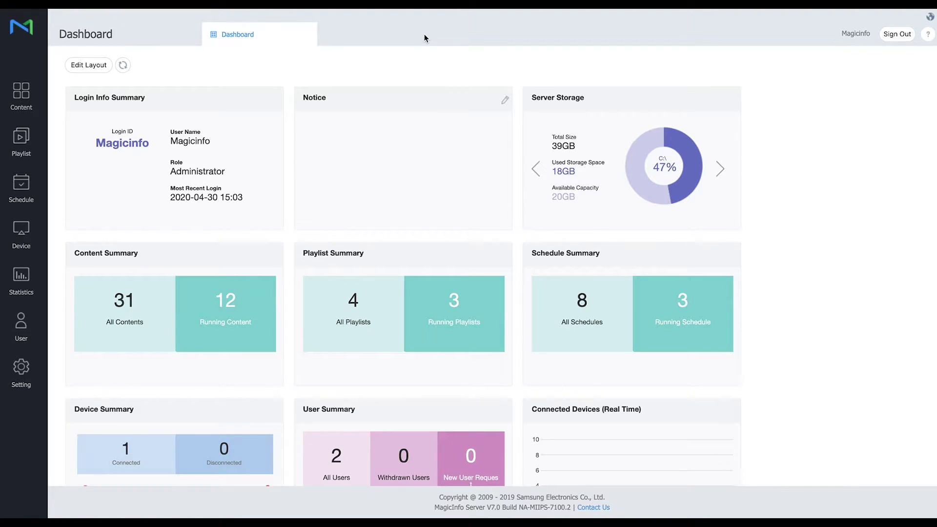
Create a new LFD content in Web Author and add a web widget stretched across the full 1920x1080 canvas.
click(22, 95)
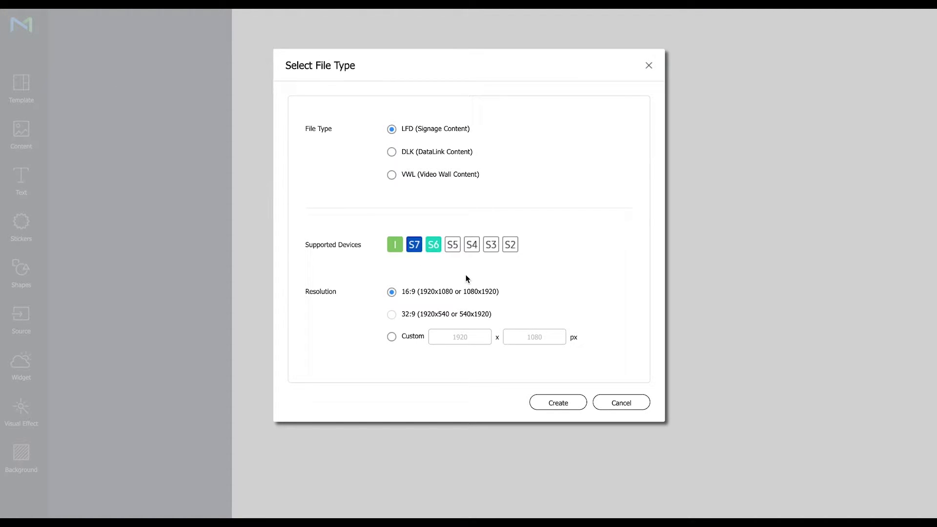
click(557, 403)
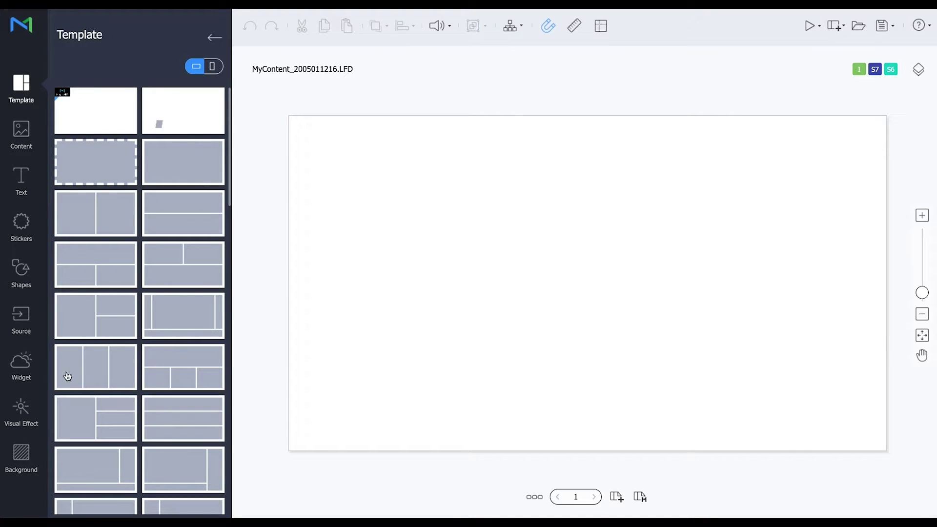
click(16, 366)
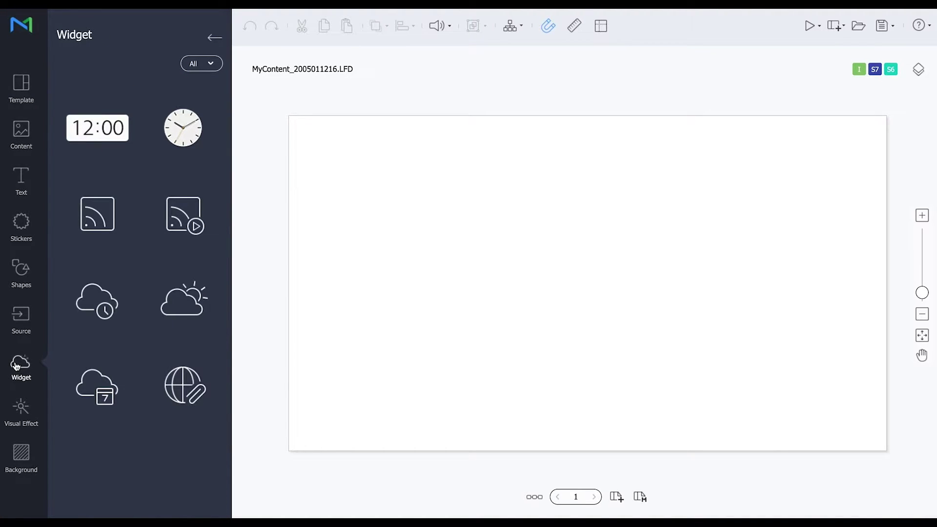
drag(203, 385, 532, 351)
double_click(533, 350)
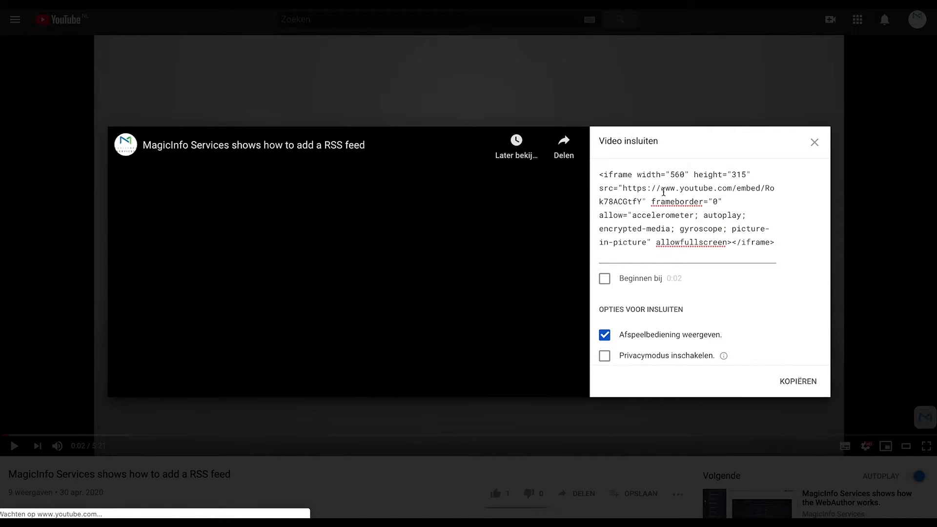
click(661, 188)
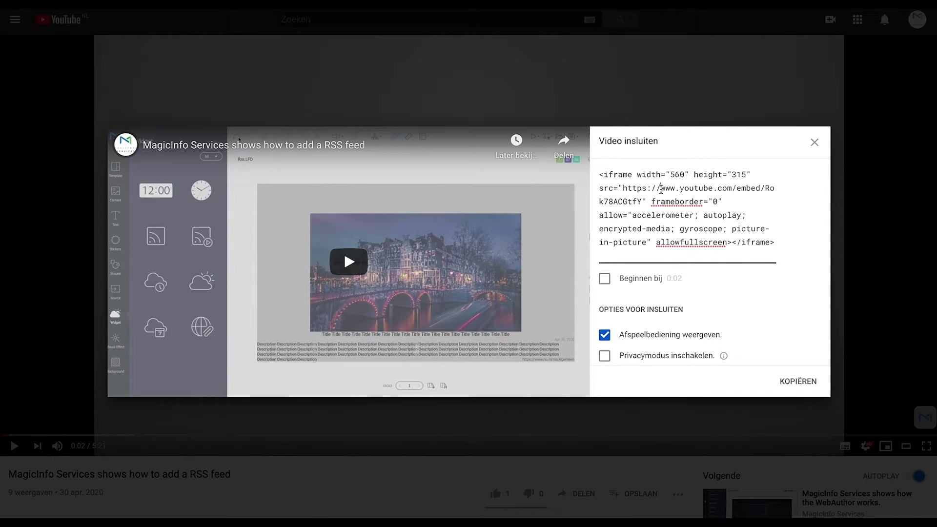
drag(661, 188, 642, 196)
key(ctrl+c)
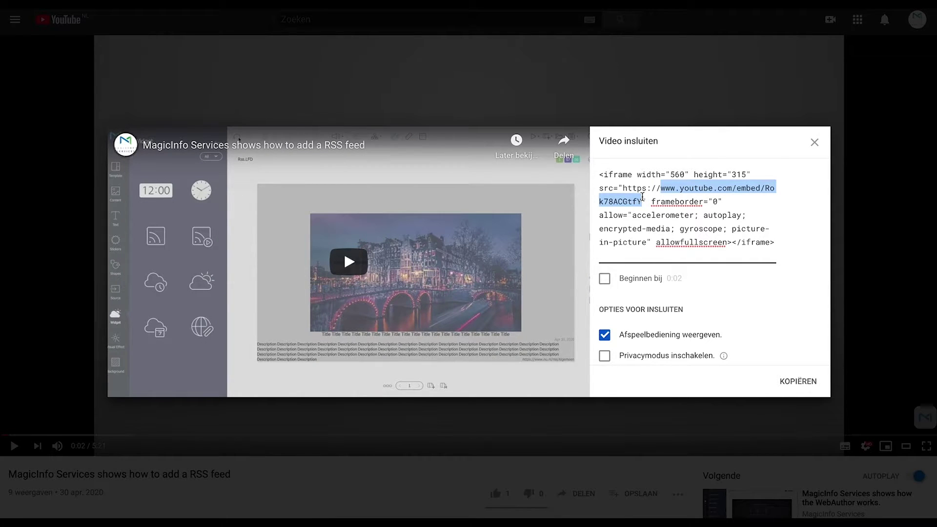
Set the web widget's address to the Rok78ACGtfY embed URL with autoplay and loop=true.
click(810, 145)
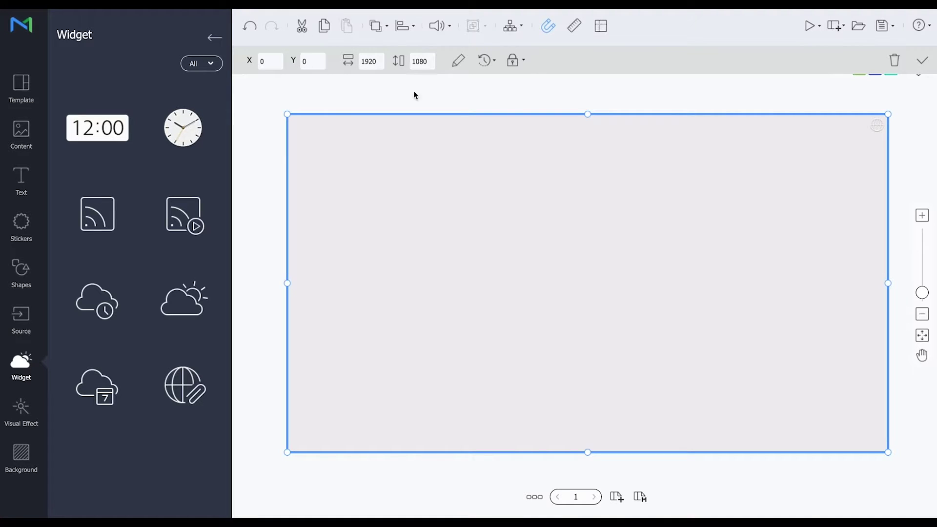
click(461, 64)
click(494, 88)
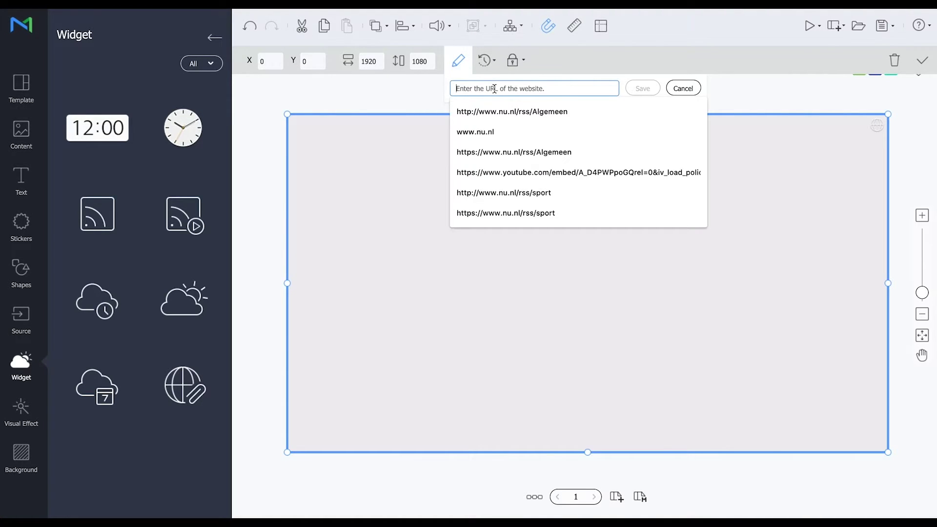
key(ctrl+v)
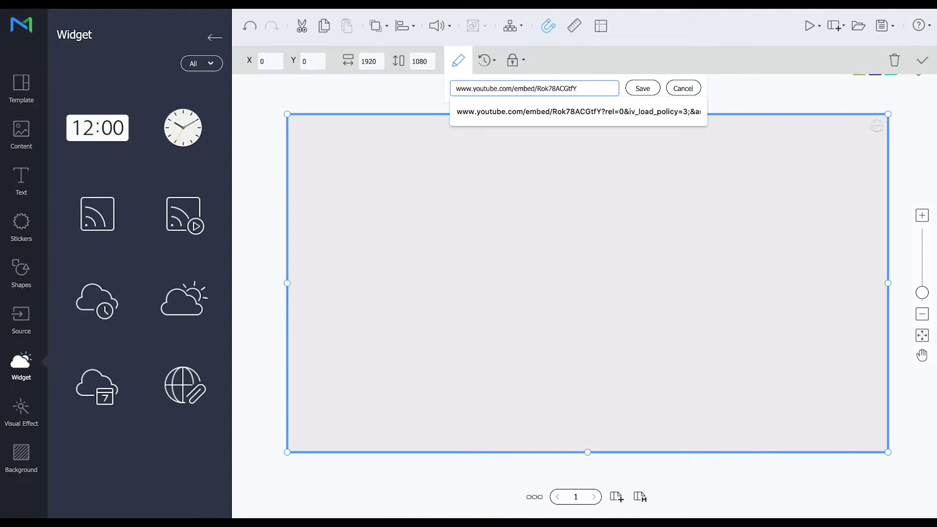
key(Escape)
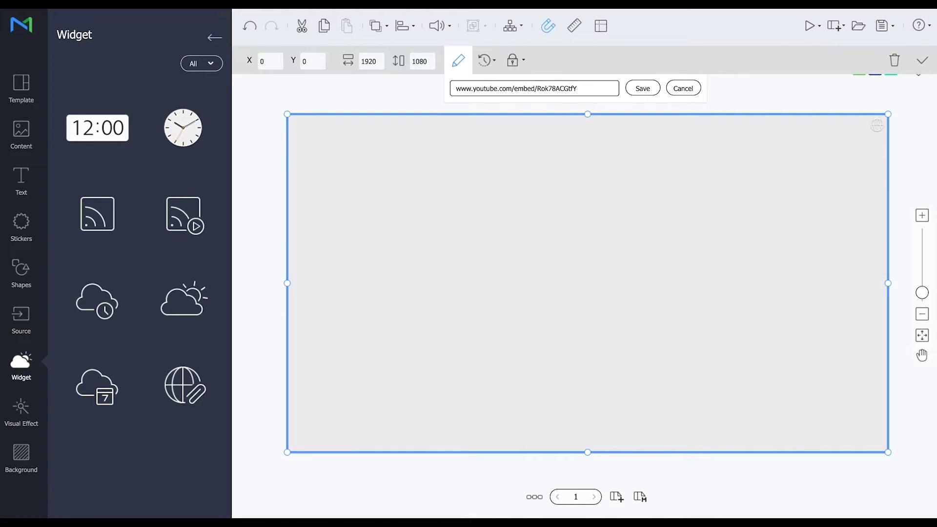
click(587, 88)
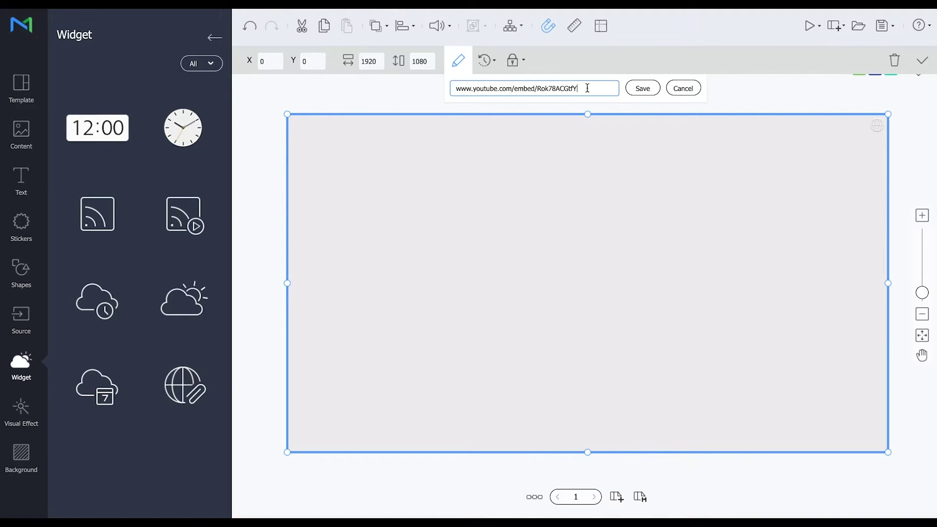
click(579, 111)
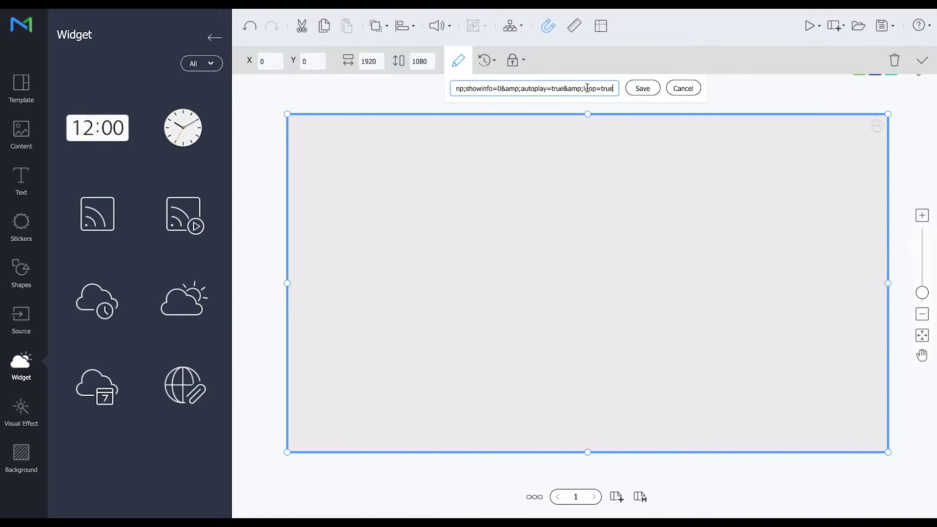
click(641, 90)
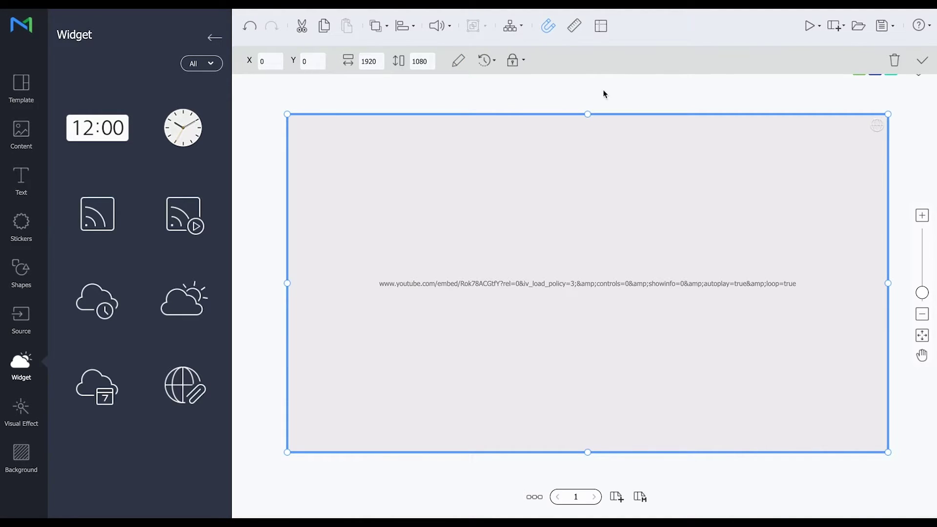
Save the content under the name 'Youtube' and return to the content list.
click(884, 25)
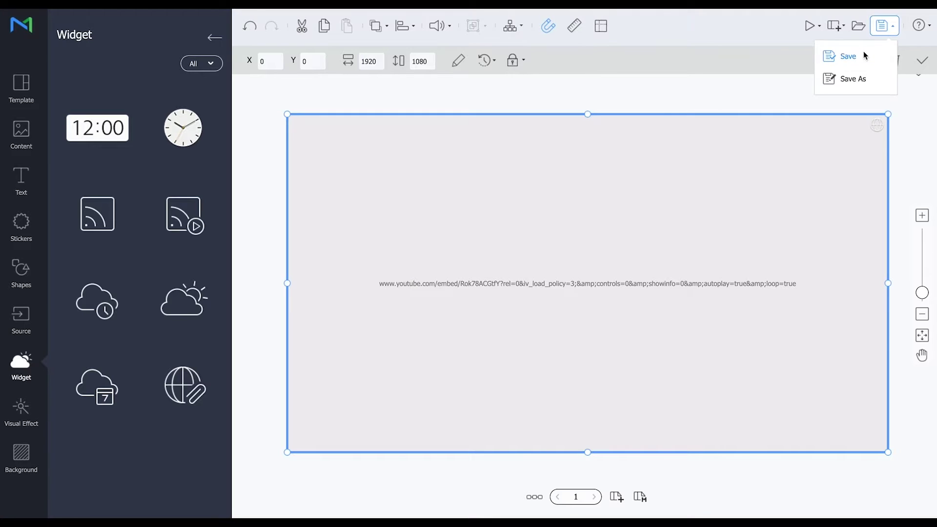
click(863, 53)
double_click(553, 70)
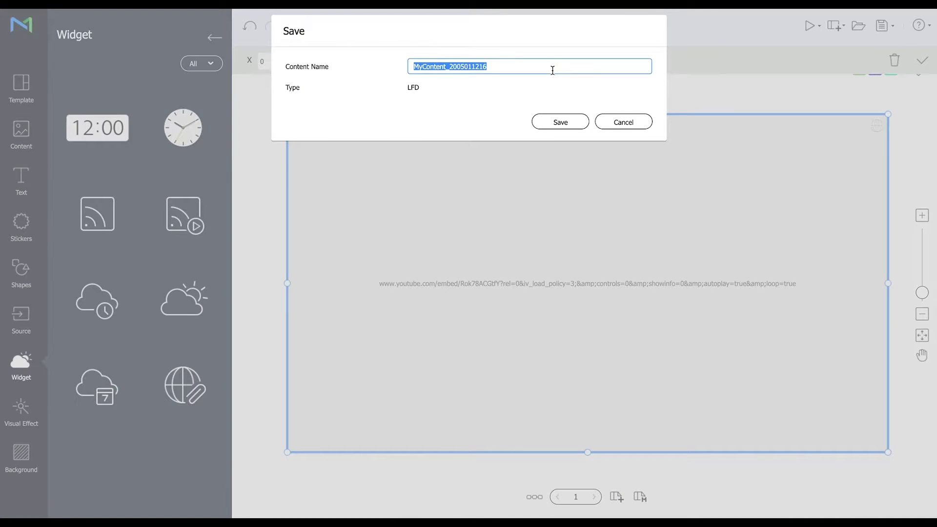
text(Youtube)
click(571, 126)
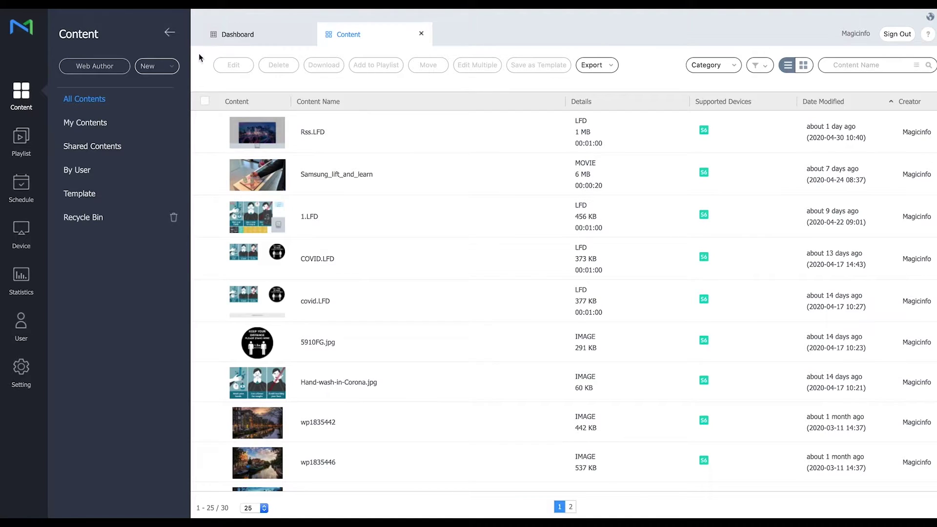
click(24, 101)
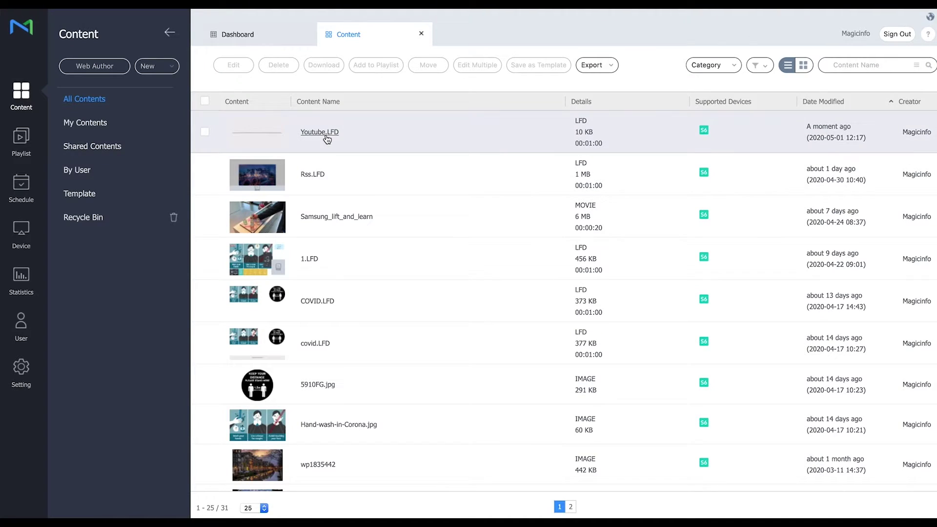
Create a new General content schedule targeting S6 devices.
click(35, 187)
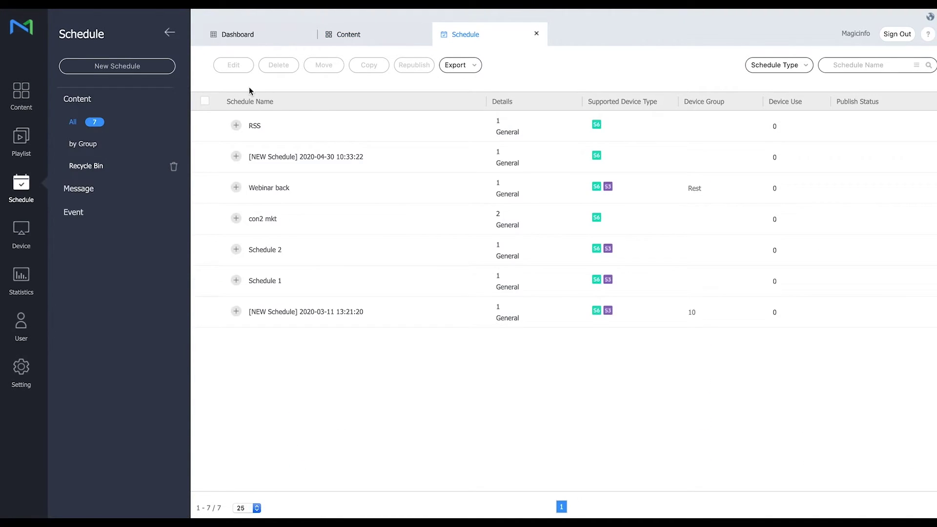
click(145, 68)
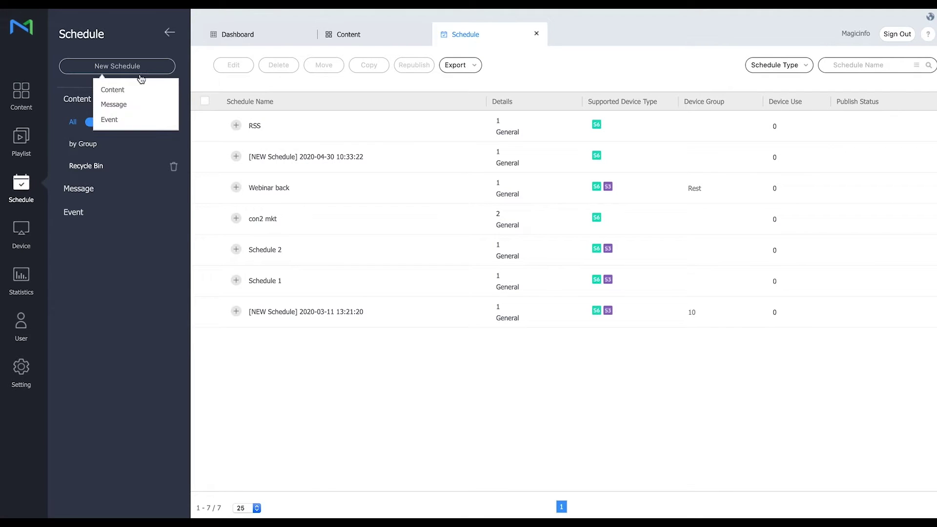
click(116, 92)
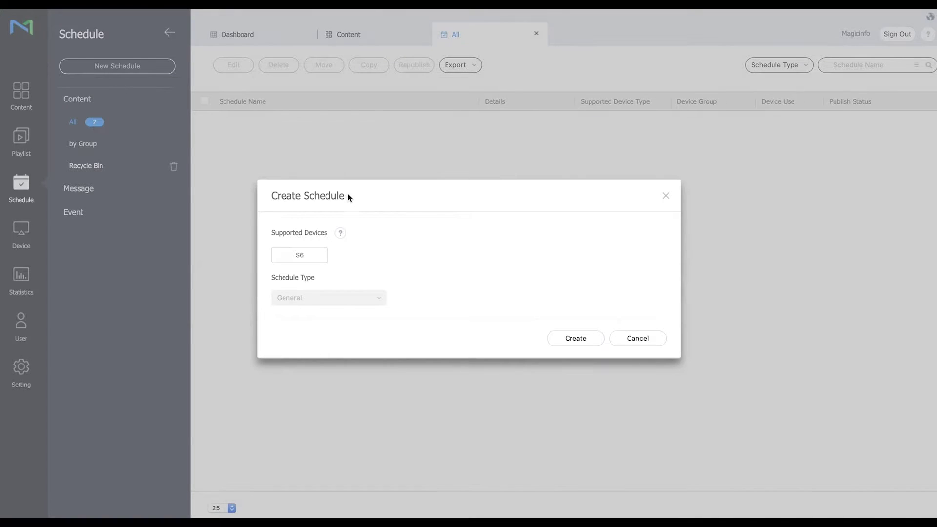
click(299, 255)
click(577, 339)
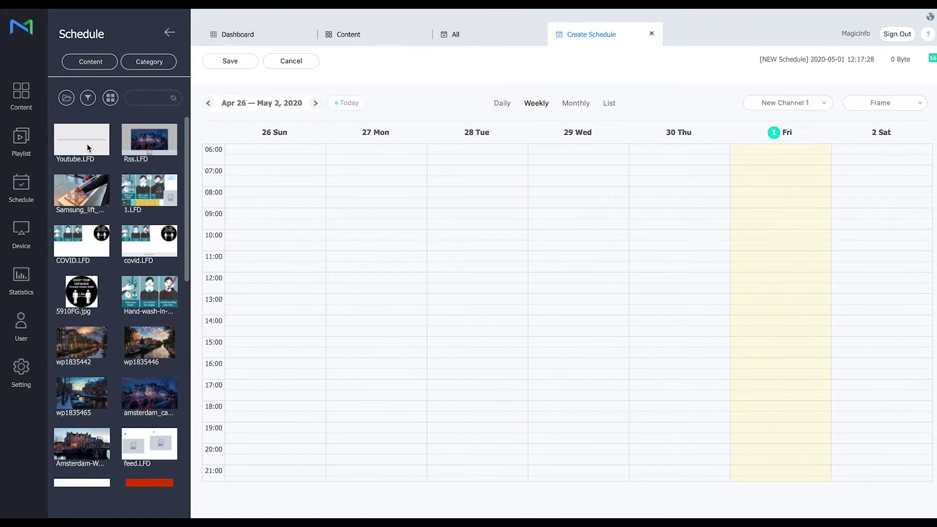
Schedule Youtube.LFD from Friday to play 24 hours a day with no expiry date.
drag(87, 146, 768, 247)
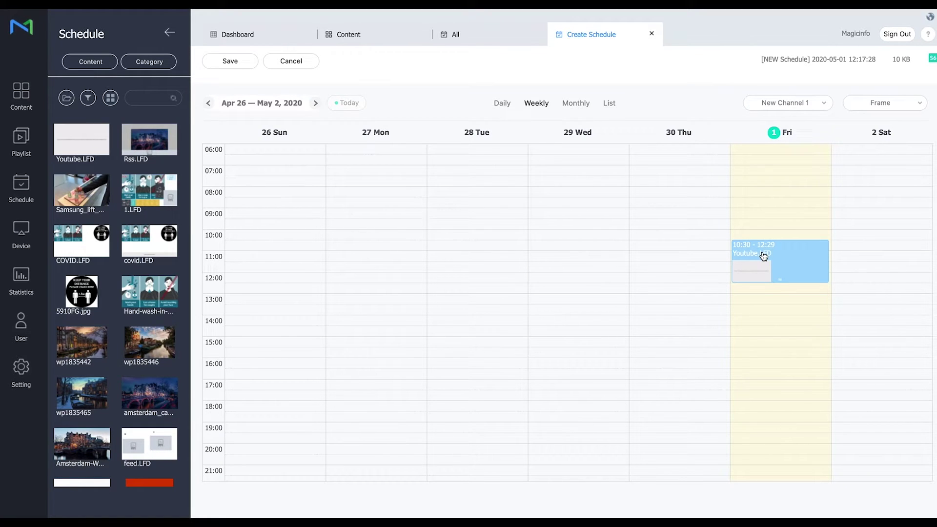
double_click(762, 251)
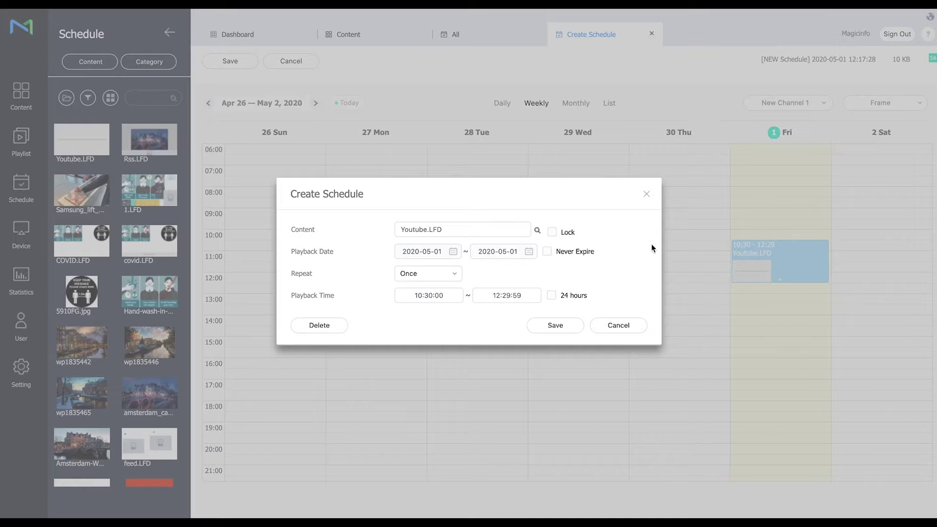
click(584, 253)
click(556, 297)
click(558, 325)
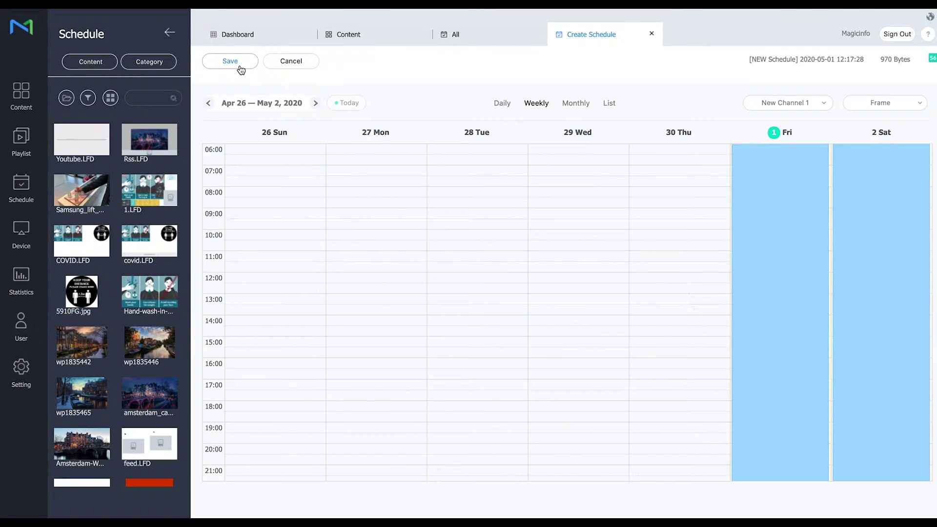
click(238, 66)
Name the schedule 'Youtube', pick the Sales device group as target, and save and publish.
triple_click(489, 194)
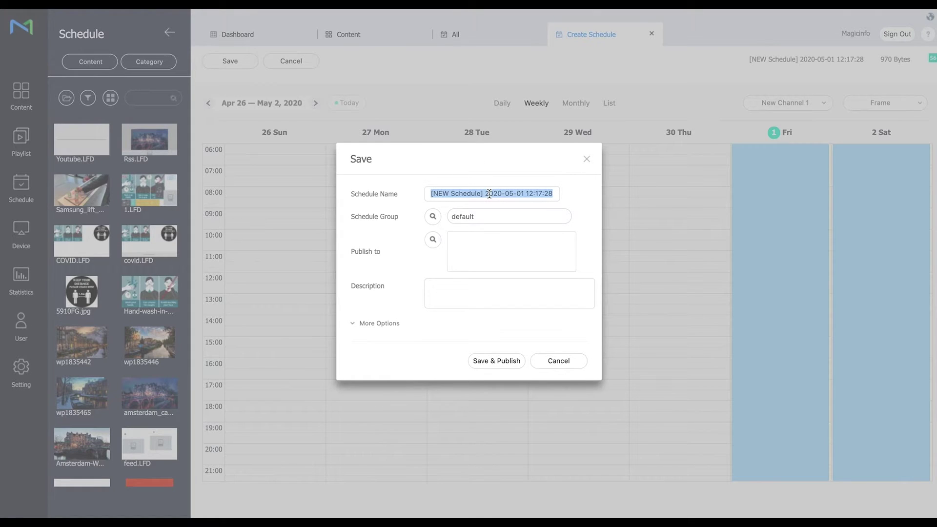
key(BackSpace)
text(Youtube)
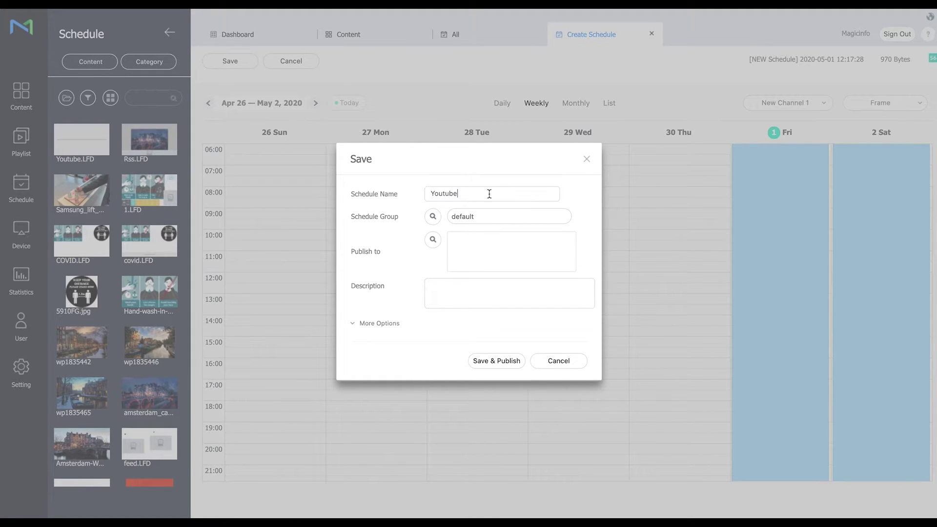
click(433, 240)
click(394, 194)
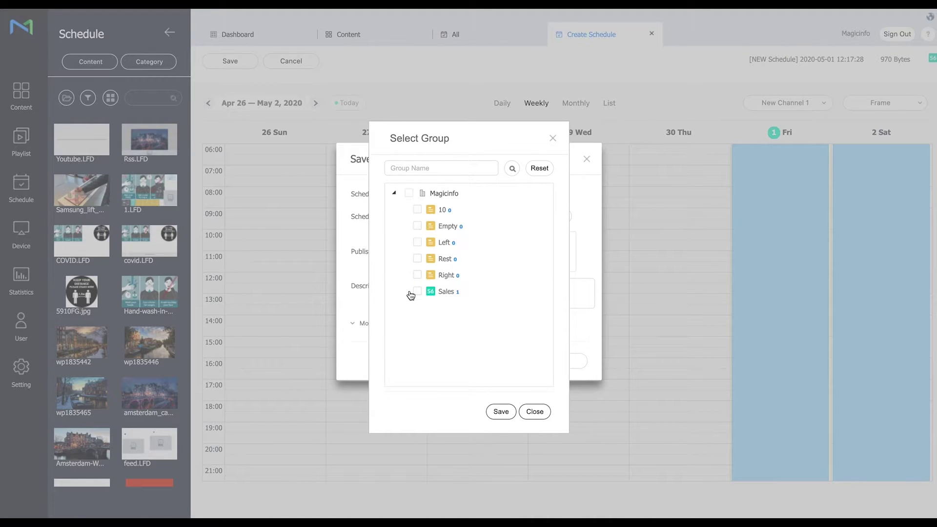
click(418, 291)
click(500, 412)
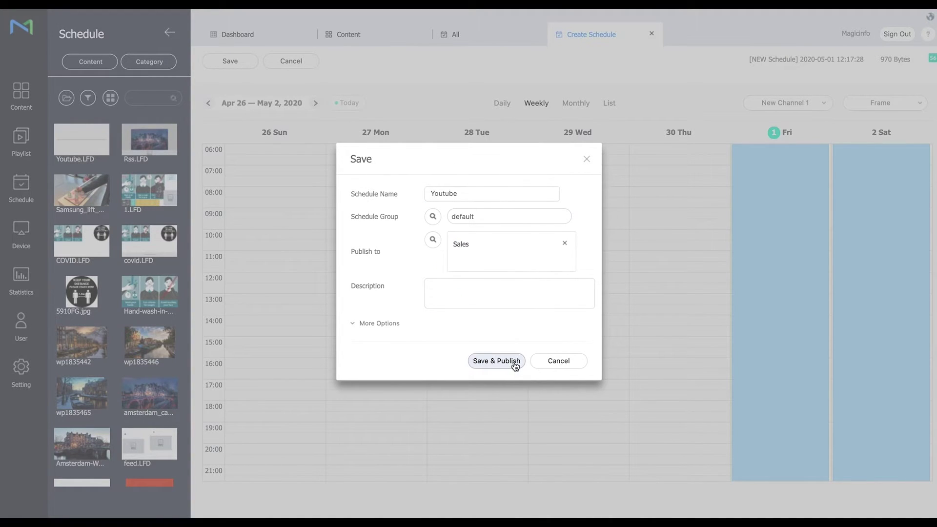
click(514, 361)
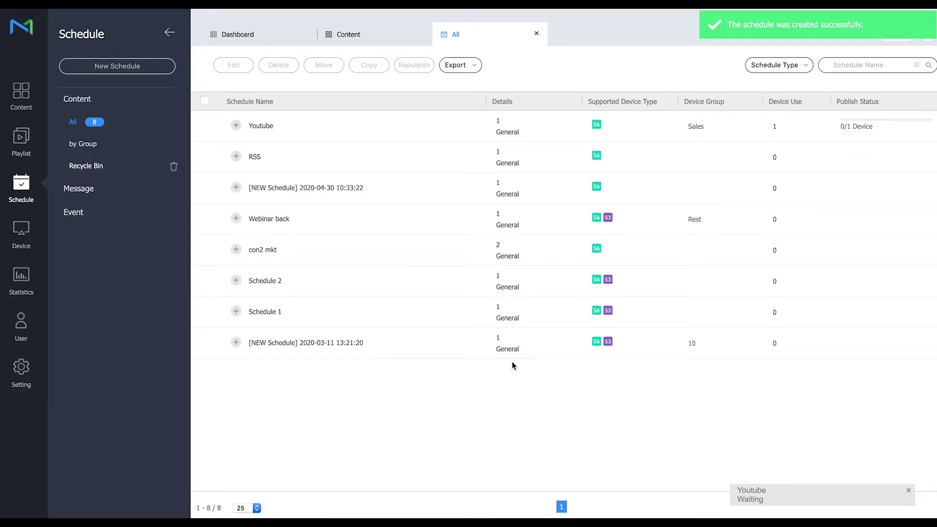
Open the Test_SC device's details from the device list.
click(21, 232)
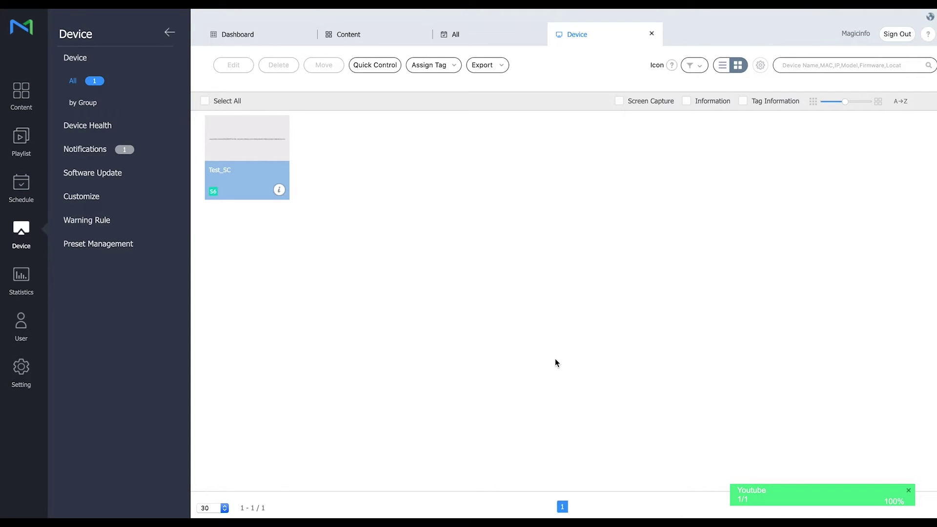
click(278, 190)
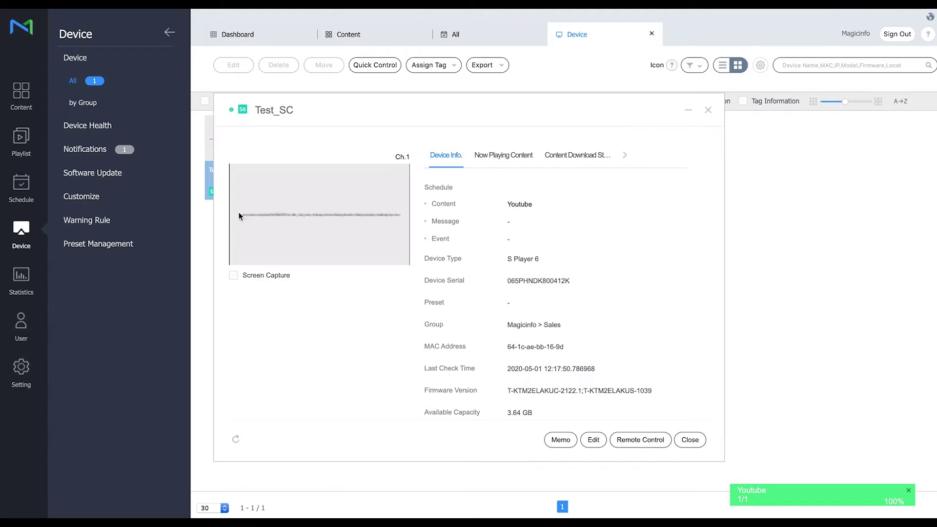
View Test_SC's live screen in a widened Remote Control window, then close it.
click(640, 440)
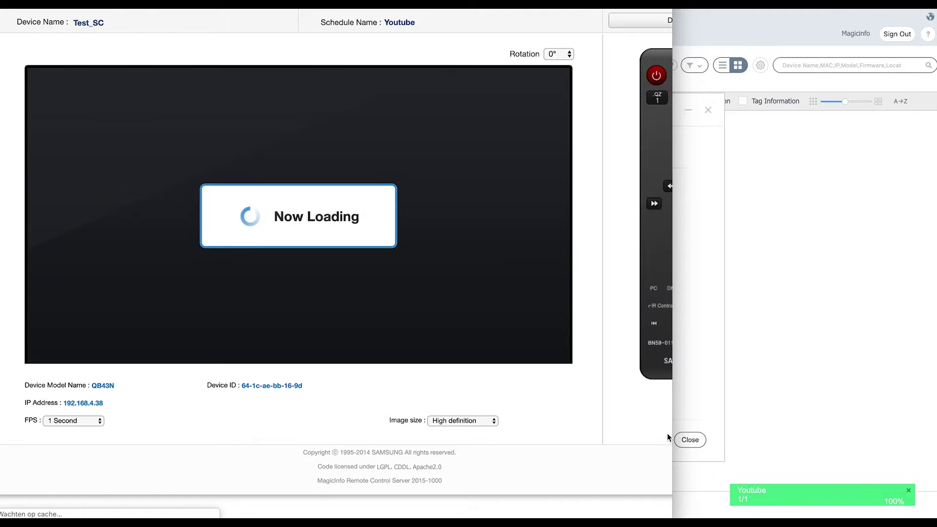
drag(672, 433, 797, 429)
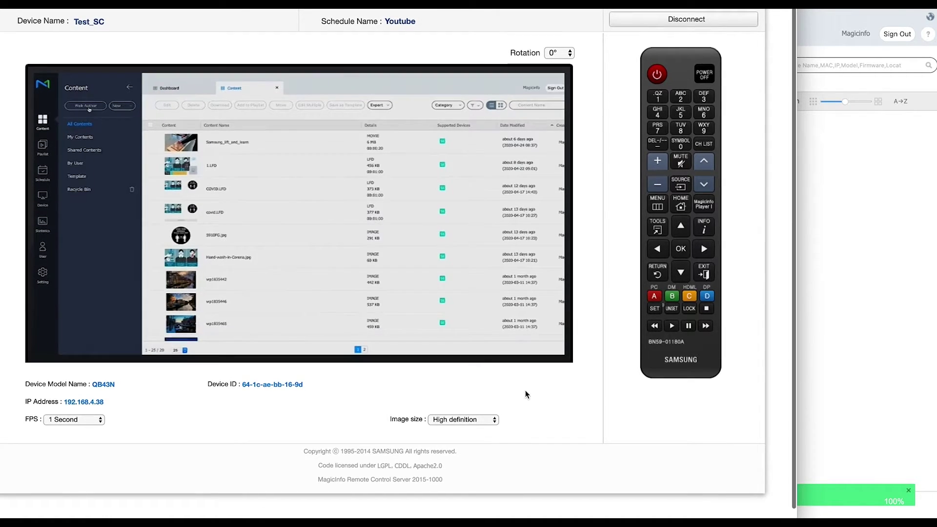
key(super+w)
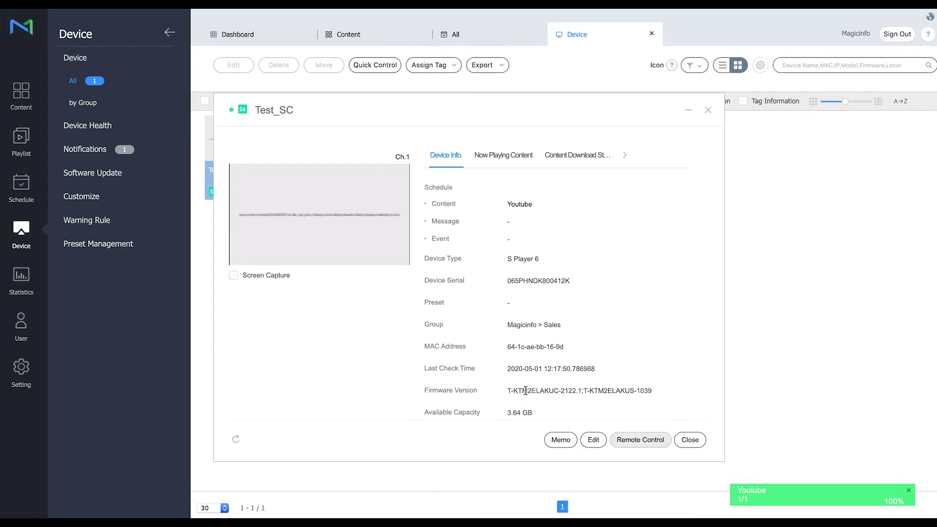
Close the Test_SC details and select Youtube.LFD in the content library.
click(690, 441)
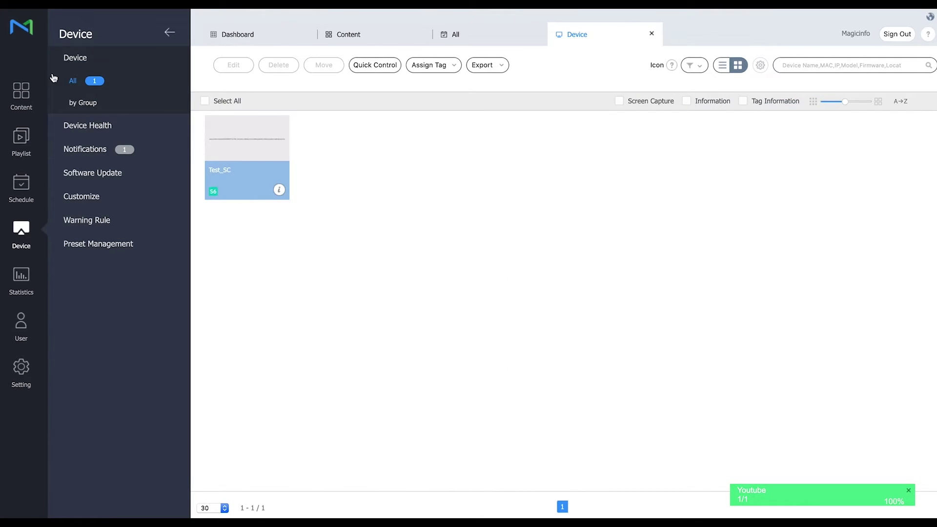
click(26, 95)
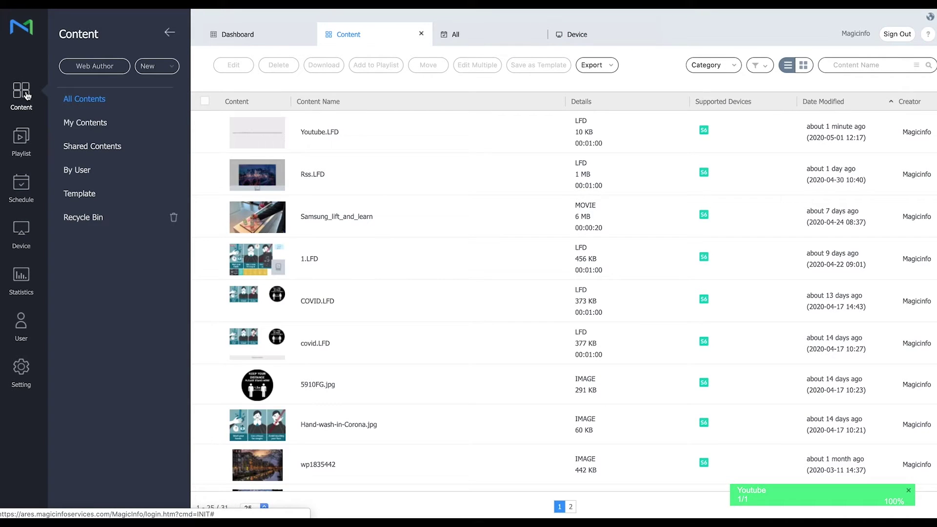
click(205, 132)
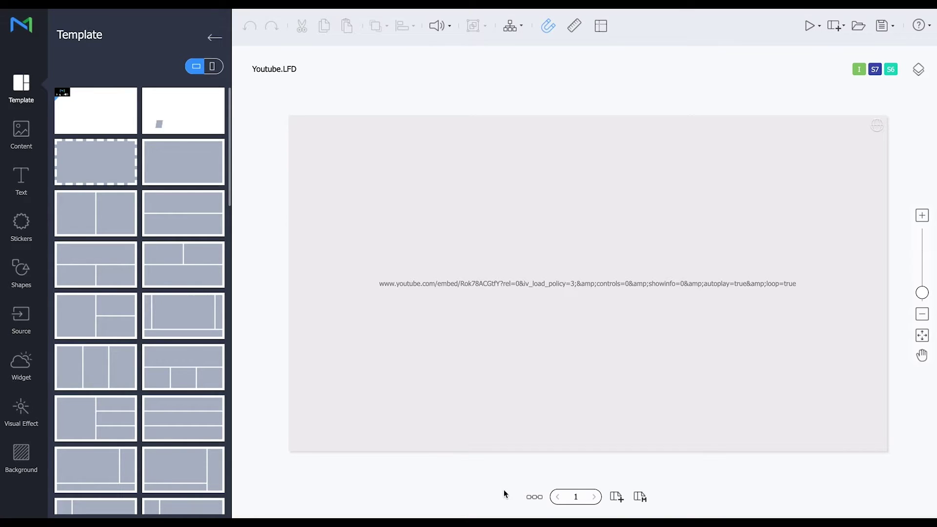
Set the page duration to 1 h 0 m 0 s in the page list.
click(534, 497)
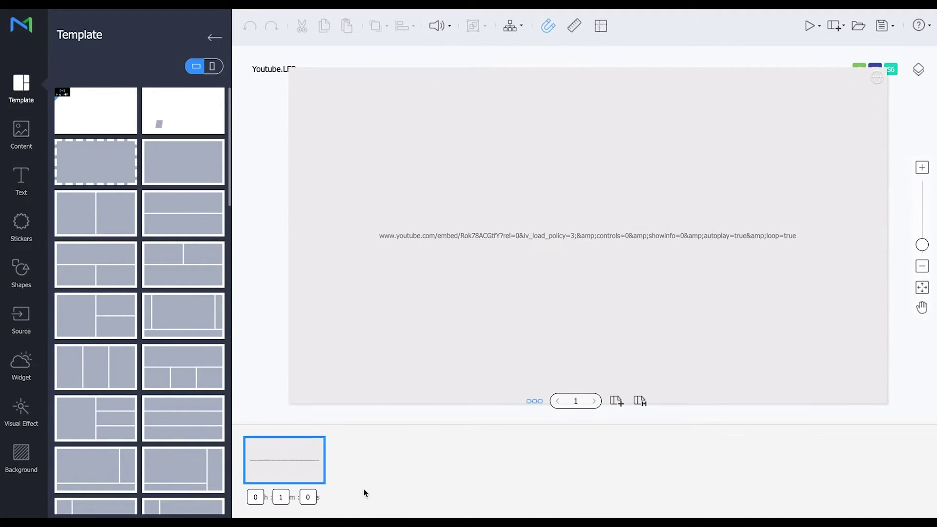
double_click(281, 497)
click(277, 498)
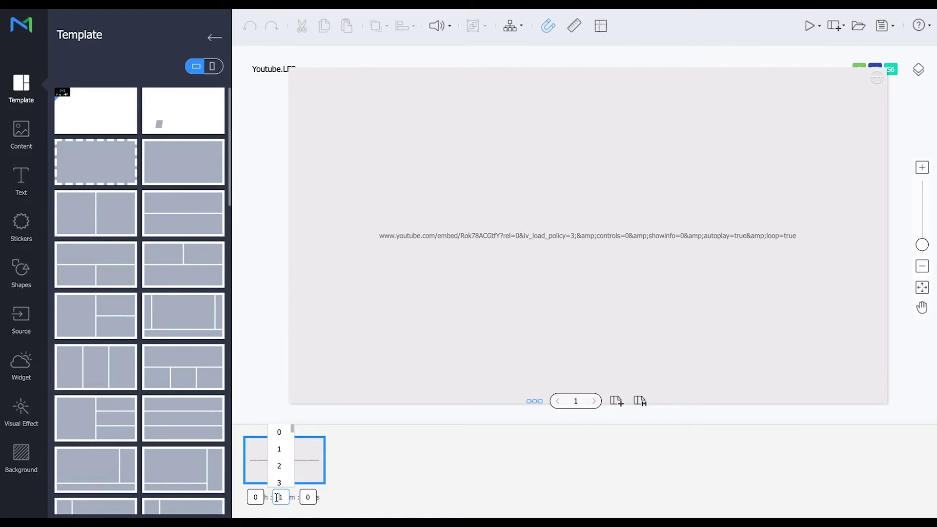
double_click(254, 498)
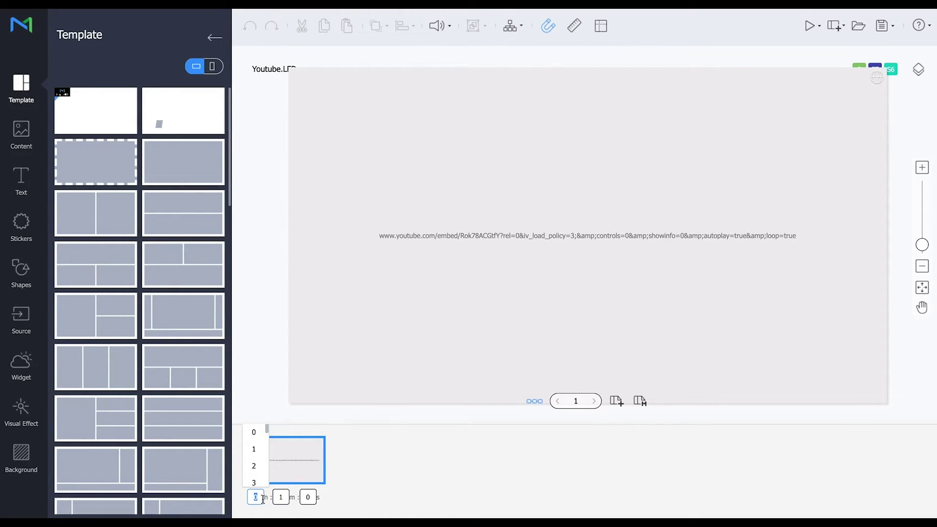
text(1)
key(Tab)
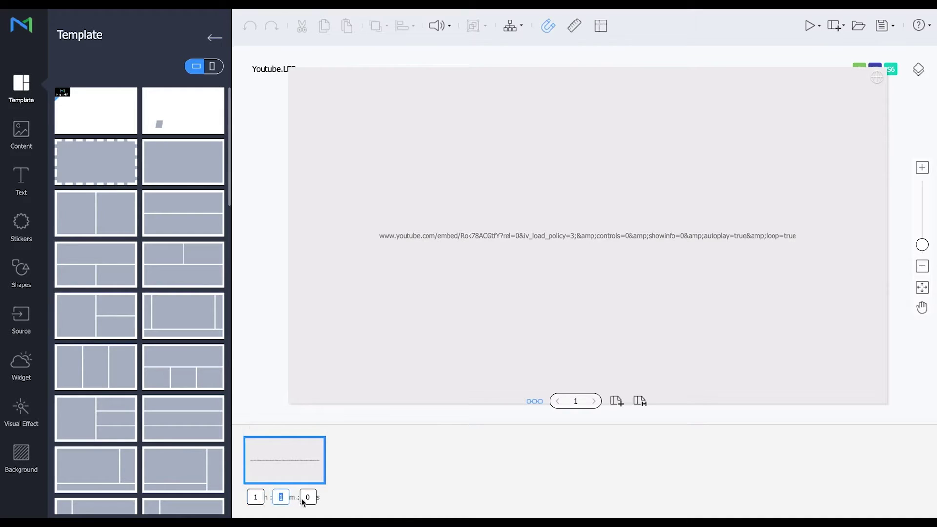
text(0)
click(416, 503)
Select the YouTube web element and delete its existing web address.
click(555, 176)
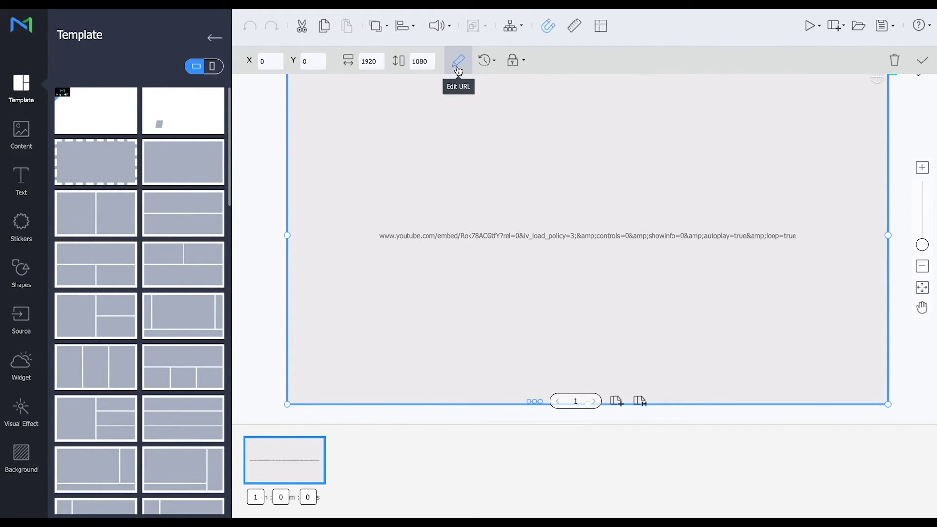
click(458, 72)
key(ctrl+a)
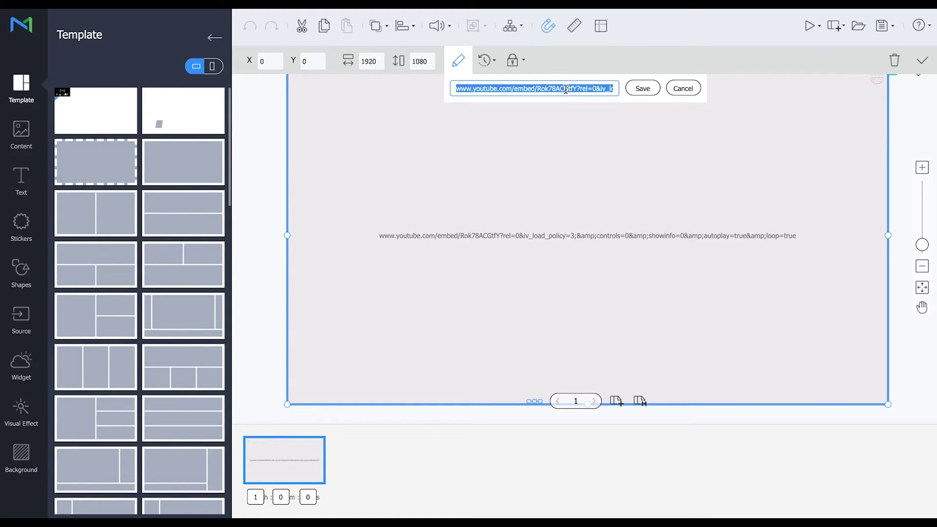
key(BackSpace)
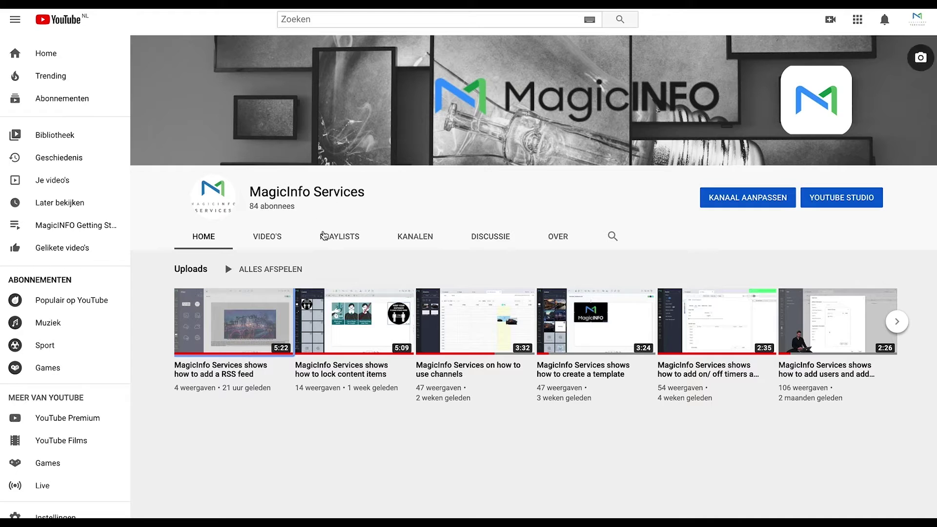
Copy the src address from the MagicINFO Getting Started playlist's Share > Embed code.
click(334, 240)
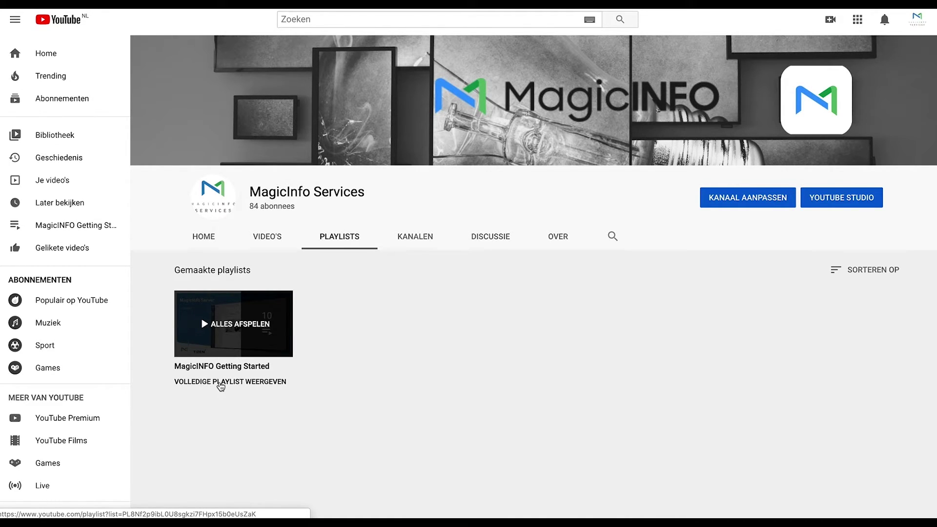
click(221, 385)
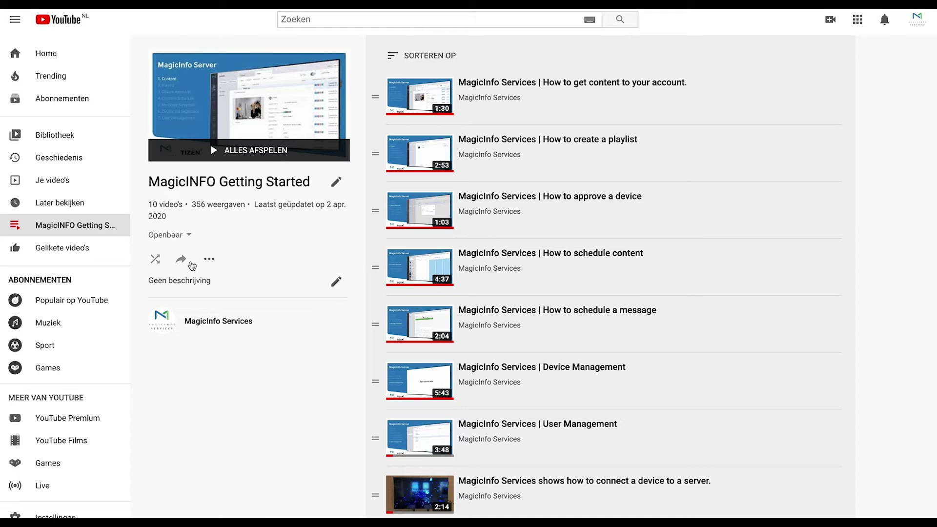
click(184, 261)
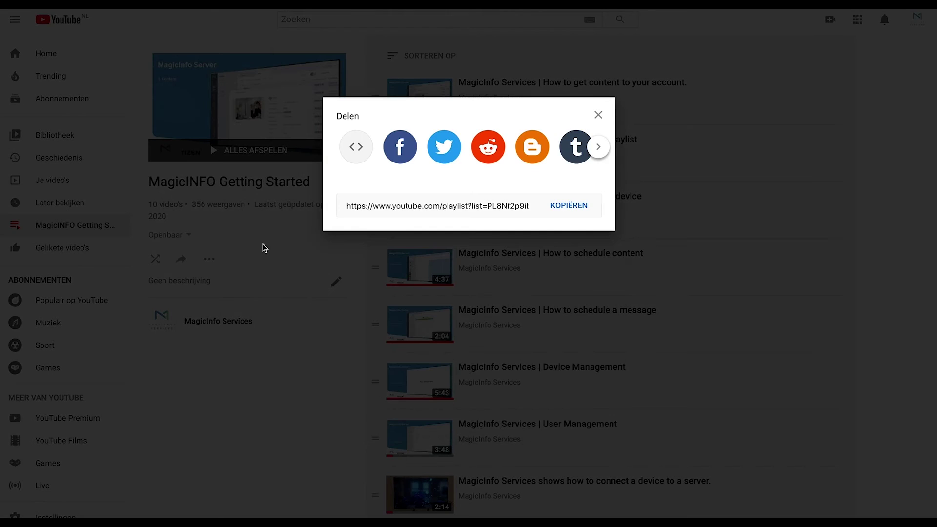
click(361, 240)
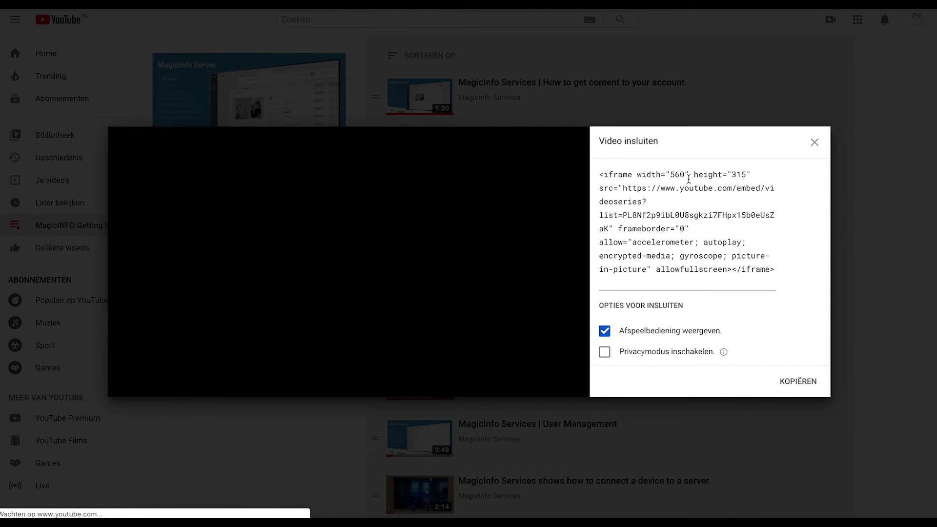
drag(656, 189, 610, 231)
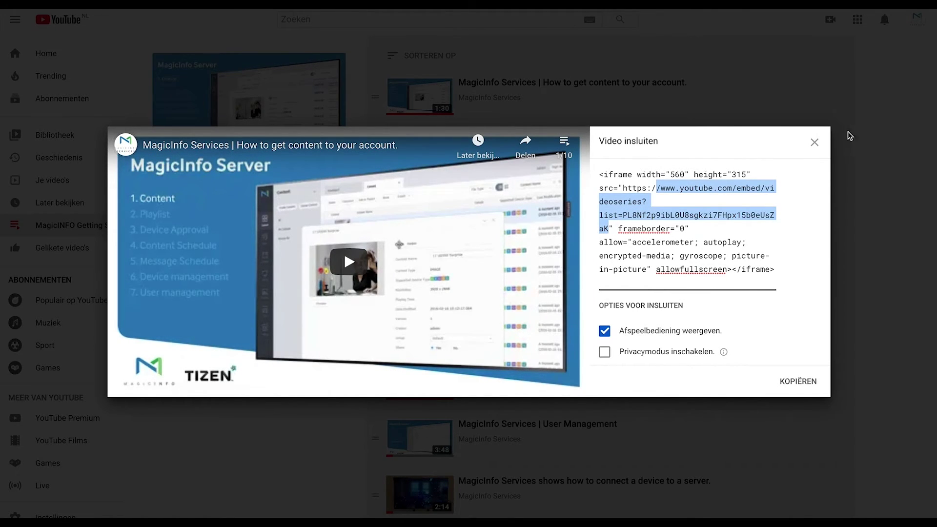
click(815, 142)
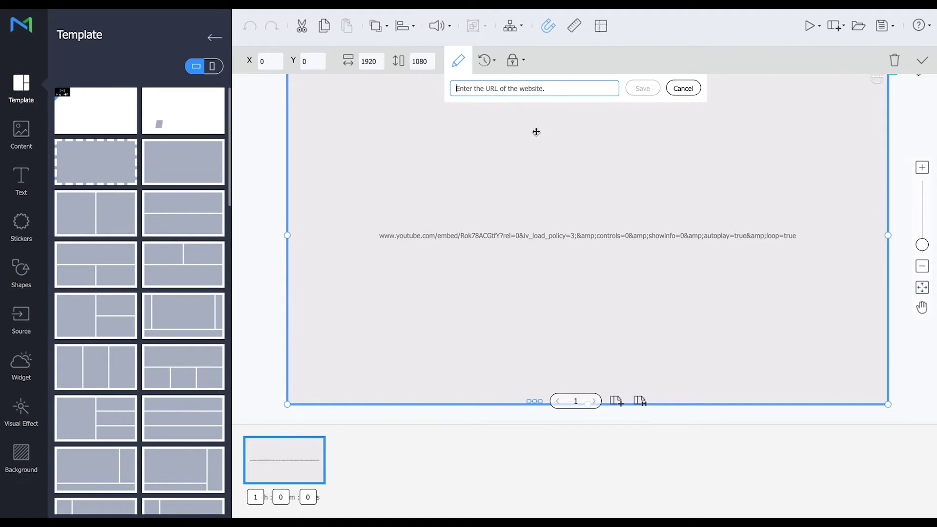
Paste the playlist embed address, append the autoplay and loop parameters, and save it.
click(553, 88)
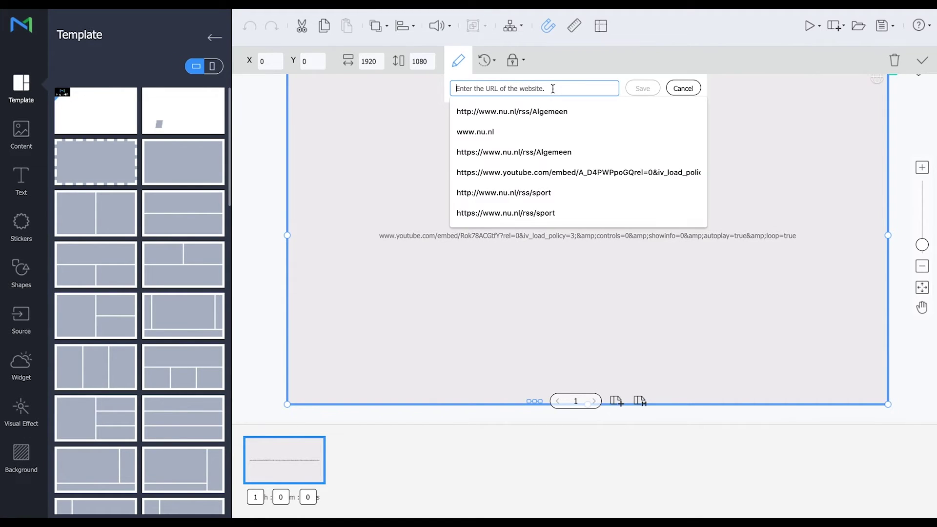
text(https://www.youtube.com/embed/videoseries?list=PL8Nf2p9ibL0U8sgkzi7FHpx15b0eUsZaK)
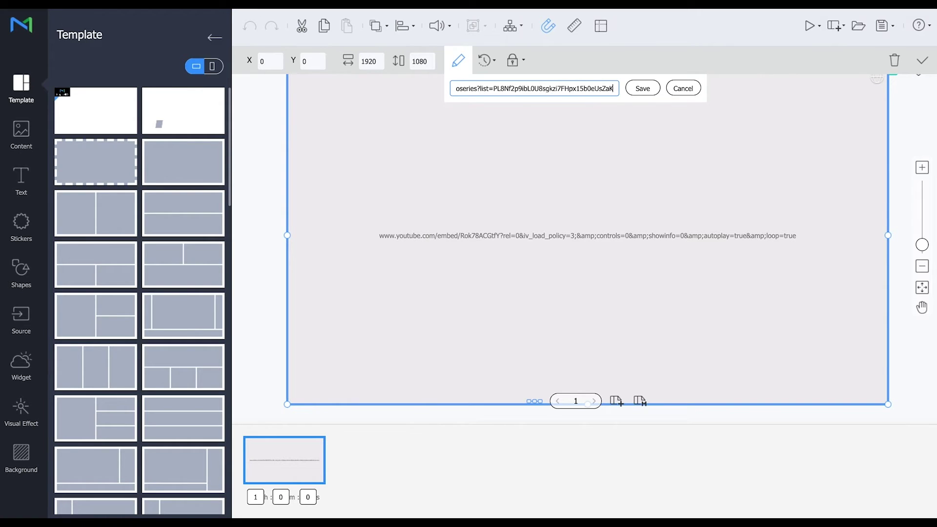
key(Tab)
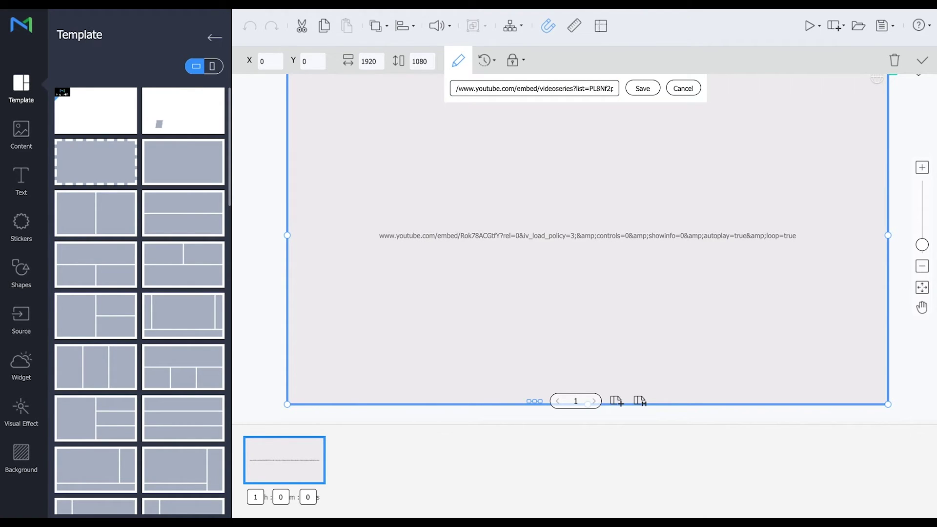
click(558, 88)
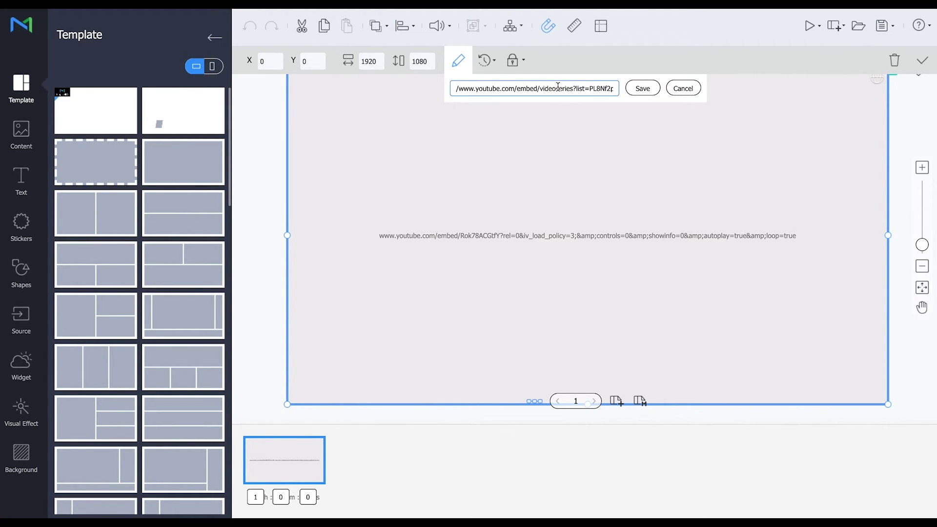
key(End)
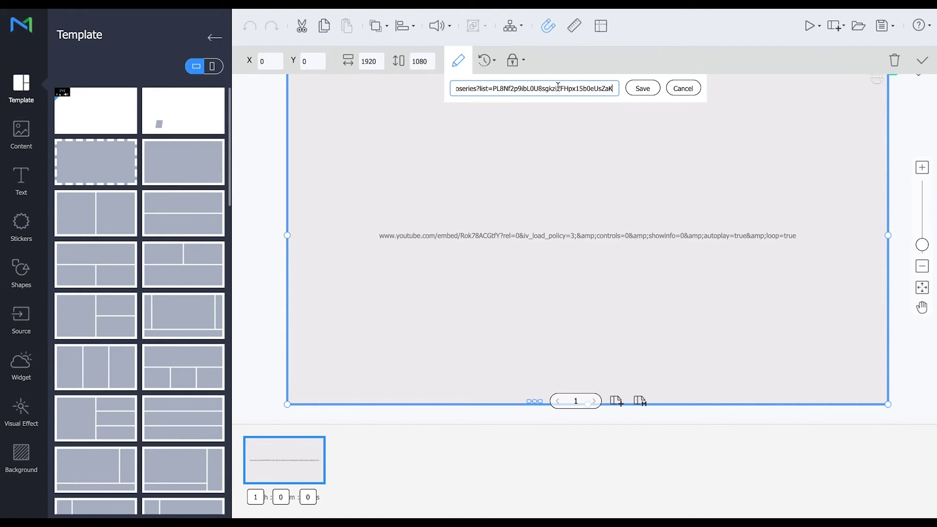
text(&iv_load_policy=3;&amp;controls=0&amp;showinfo=0&amp;autoplay=true&amp;loop=true)
click(643, 88)
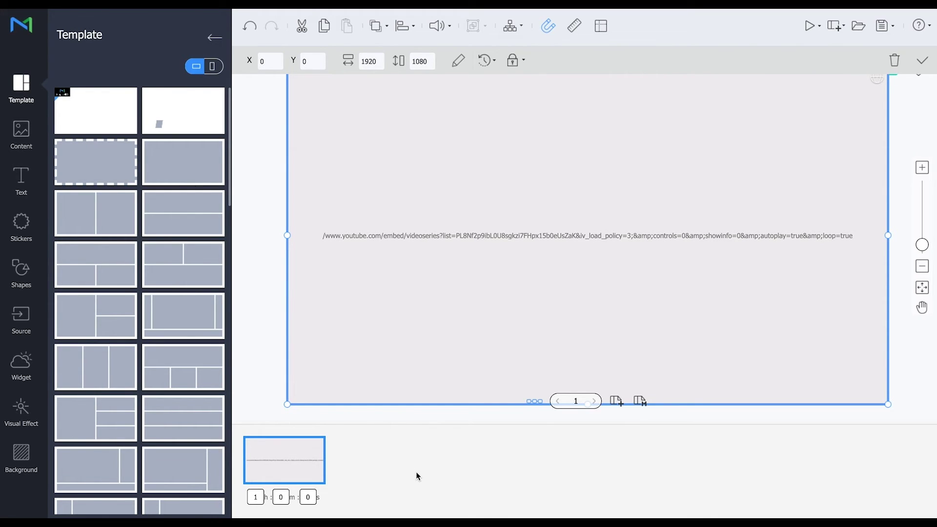
Save Youtube.LFD, then switch to the Device list.
click(885, 27)
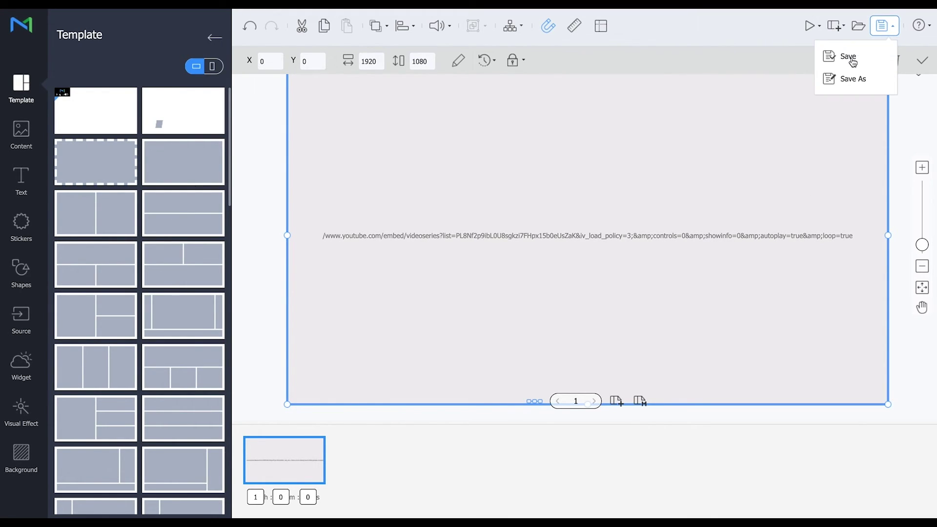
click(849, 58)
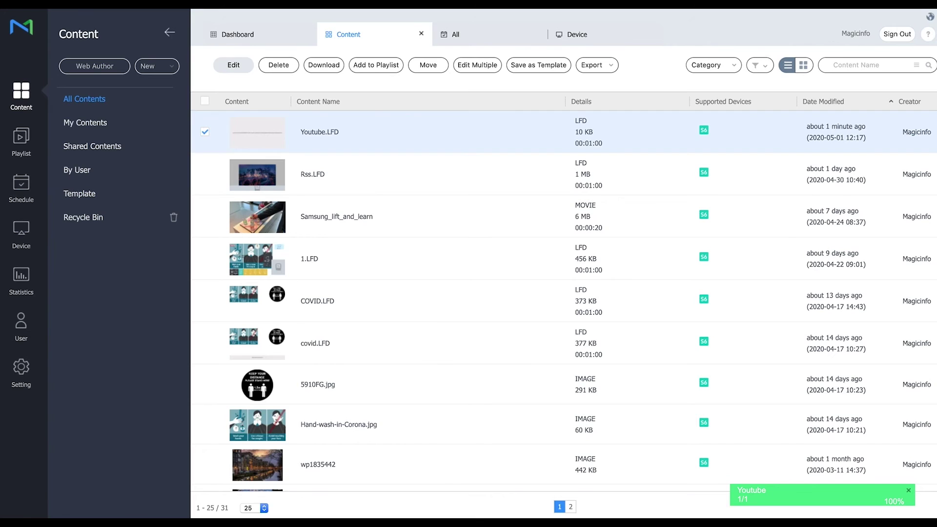
click(20, 237)
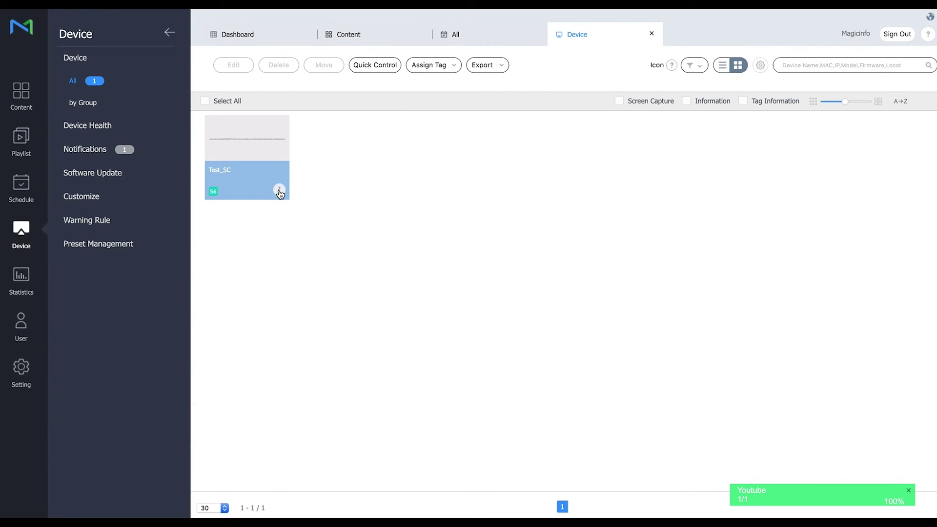
Start a Remote Control session from Test_SC's device details and enlarge its window.
click(279, 191)
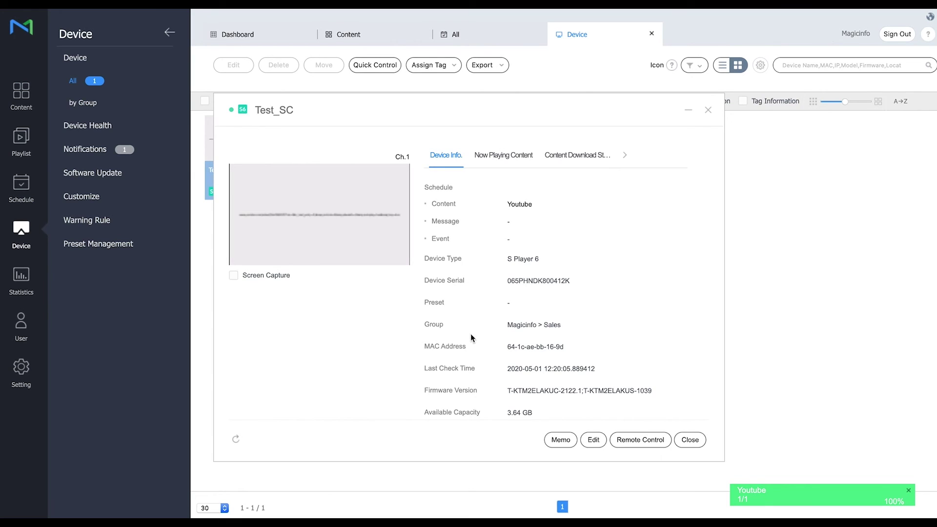
click(645, 444)
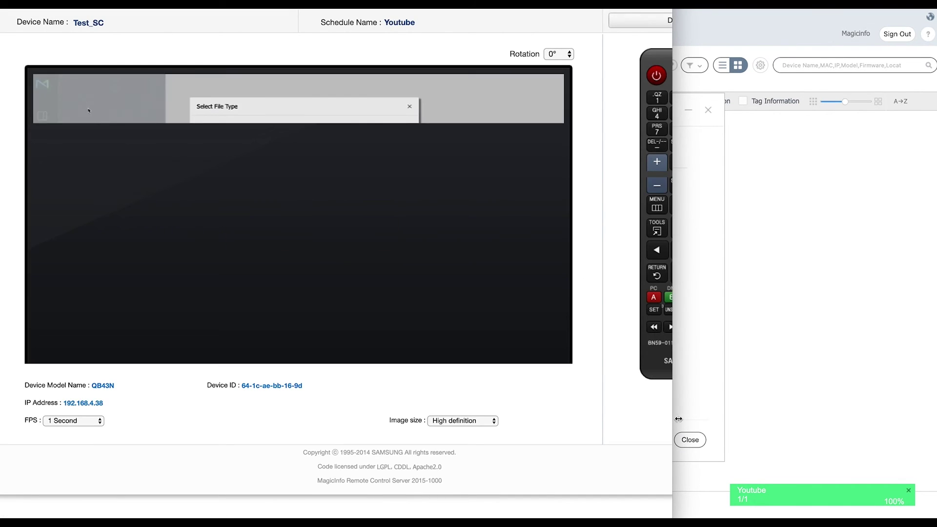
drag(771, 418, 777, 417)
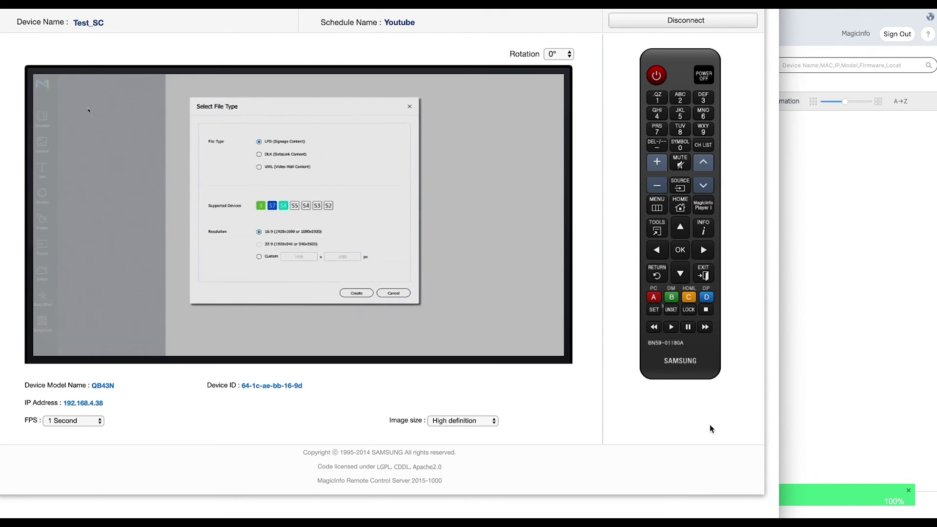